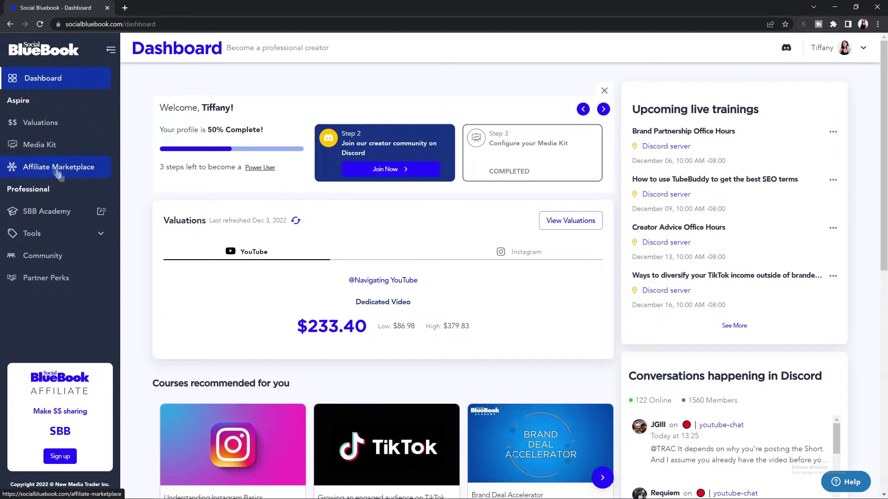
Open the Affiliate Marketplace page from the Aspire group and look at the Total Earnings figure
{"action": "left_click", "coordinate": [41, 105]}
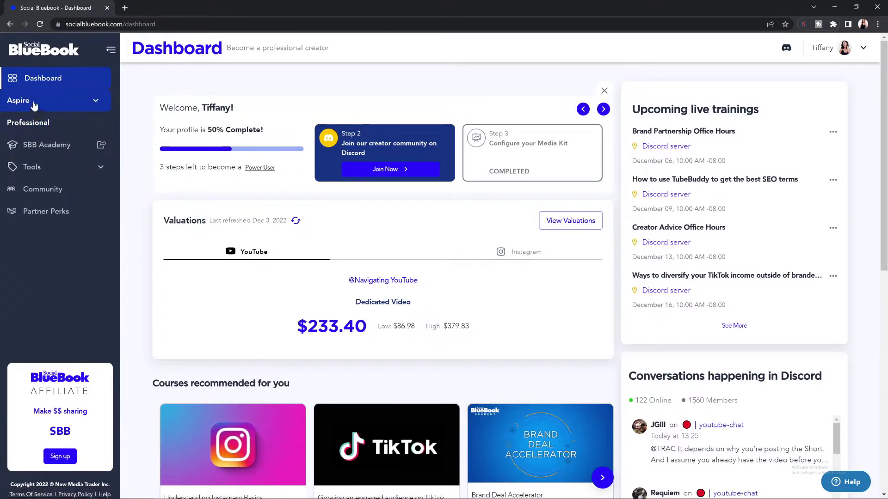
{"action": "left_click", "coordinate": [96, 104]}
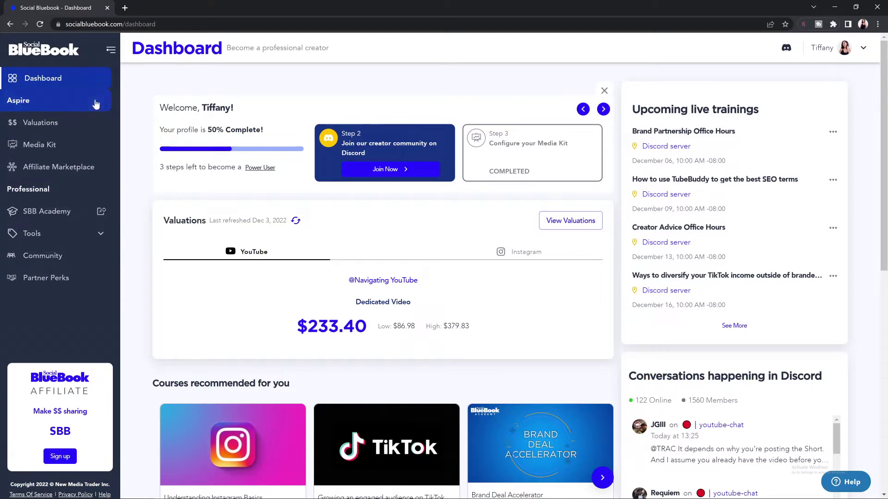
{"action": "left_click", "coordinate": [68, 171]}
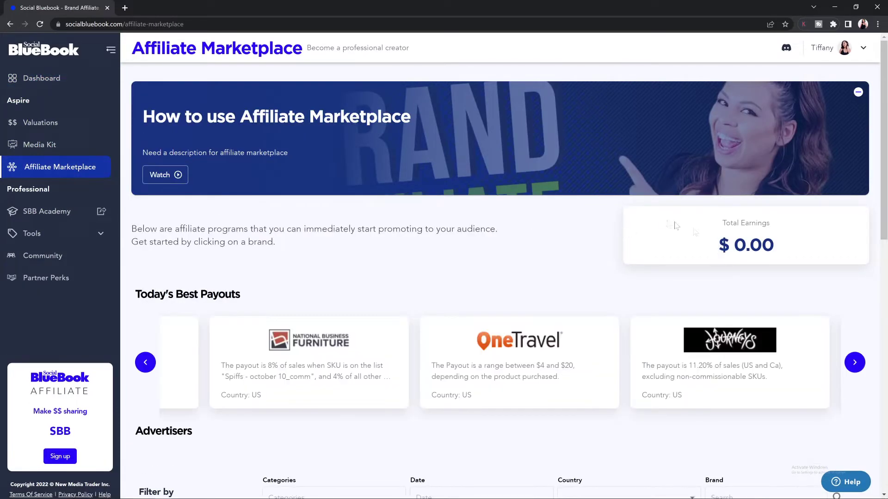
{"action": "left_click_drag", "start_coordinate": [719, 245], "coordinate": [784, 262]}
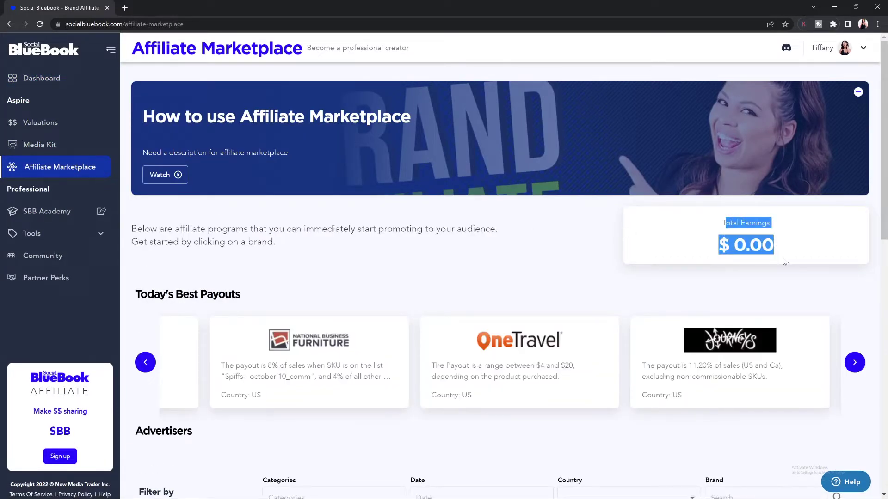
{"action": "left_click", "coordinate": [785, 260]}
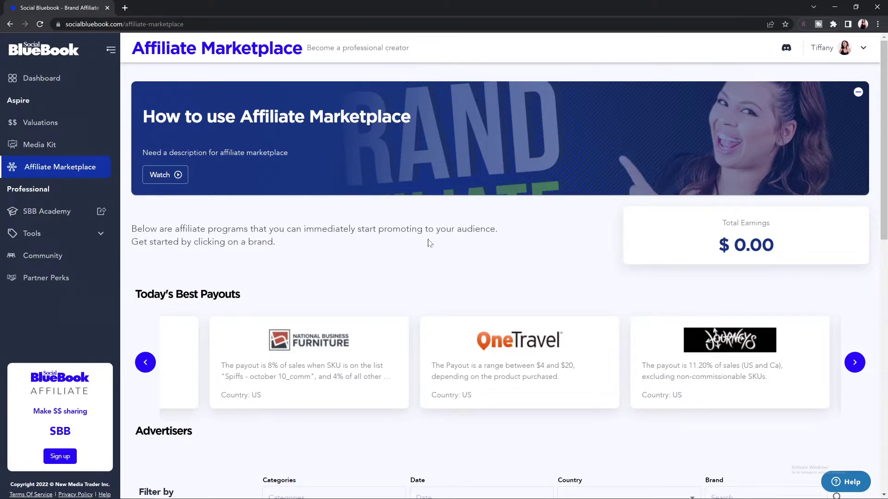
Browse the Today's Best Payouts carousel back and forward through the brand offers
{"action": "scroll", "coordinate": [330, 242], "scroll_direction": "down", "scroll_amount": 3}
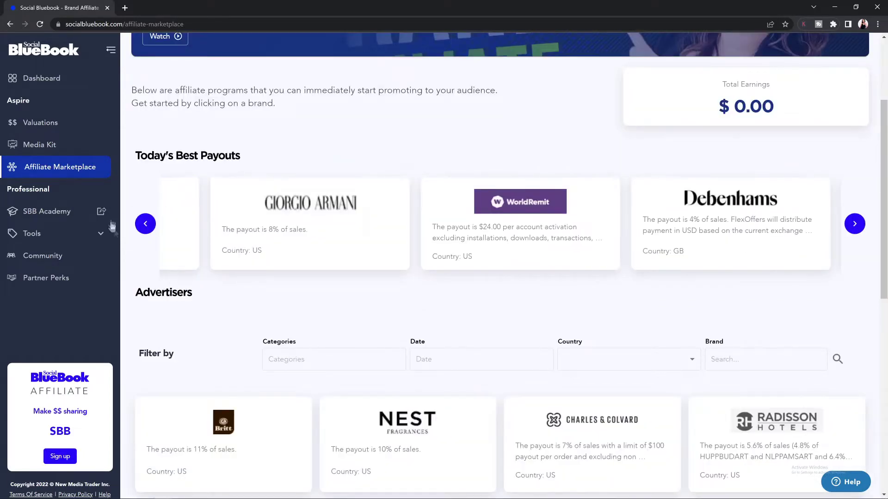
{"action": "left_click", "coordinate": [146, 226]}
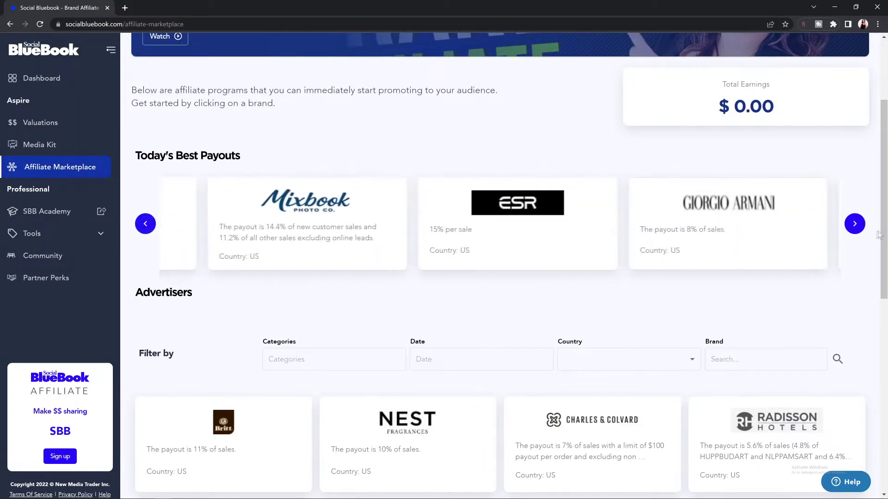
{"action": "left_click", "coordinate": [854, 224]}
{"action": "left_click", "coordinate": [854, 223]}
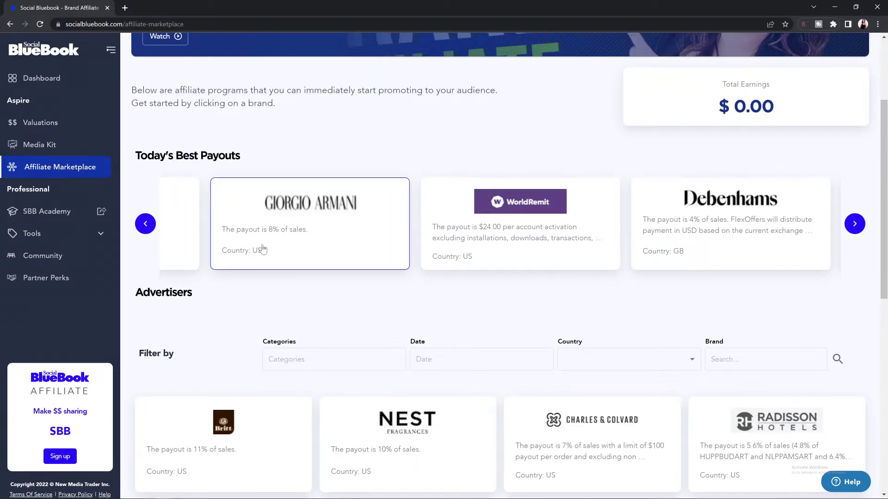
{"action": "scroll", "coordinate": [263, 250], "scroll_direction": "down", "scroll_amount": 5}
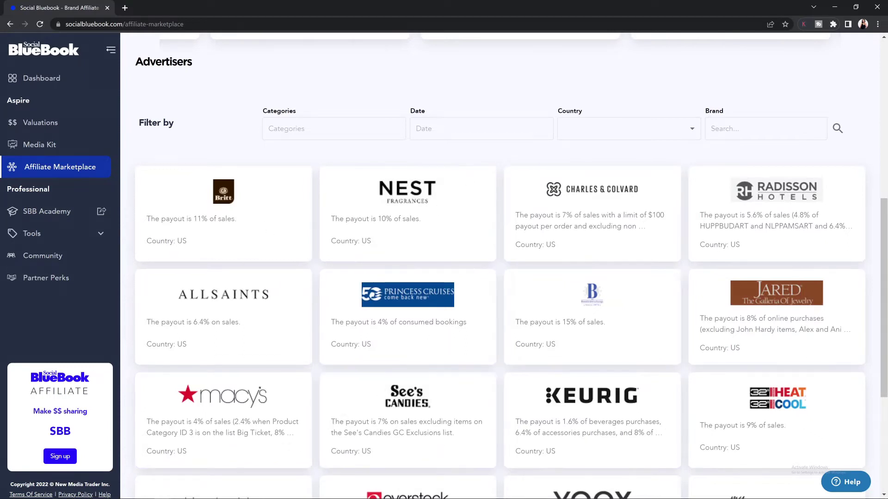
Filter advertisers by the Babies and Kids and Beauty and Grooming categories and search
{"action": "left_click_drag", "start_coordinate": [139, 123], "coordinate": [191, 132]}
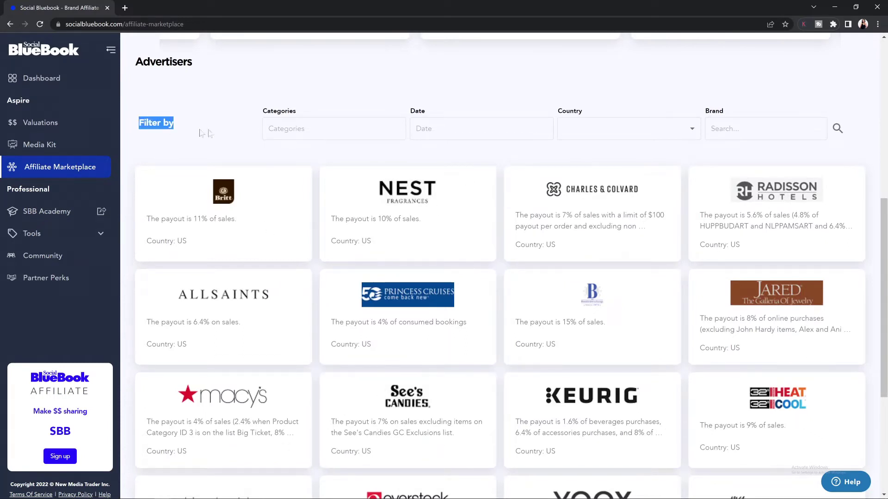
{"action": "left_click", "coordinate": [299, 132]}
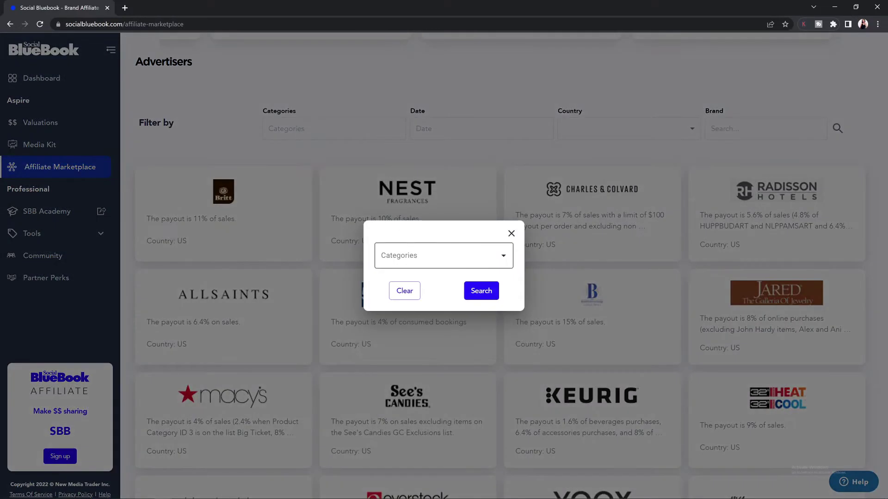
{"action": "left_click", "coordinate": [502, 261]}
{"action": "scroll", "coordinate": [468, 291], "scroll_direction": "down", "scroll_amount": 1}
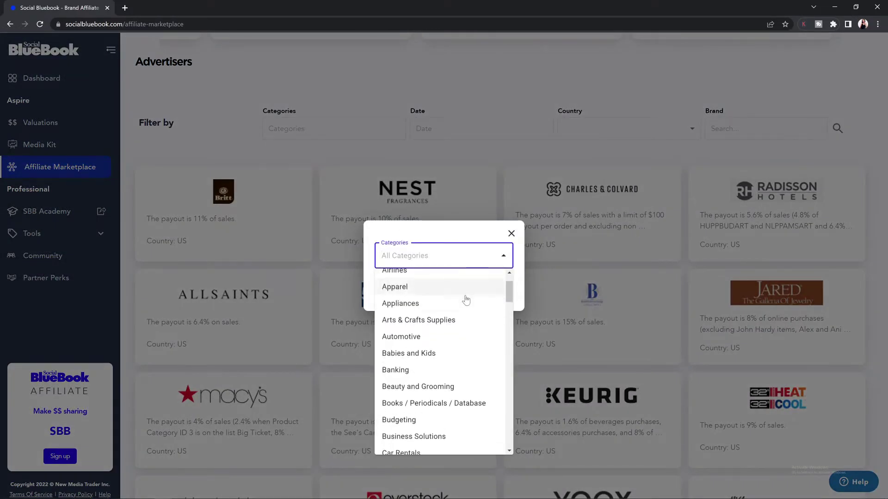
{"action": "left_click", "coordinate": [403, 352]}
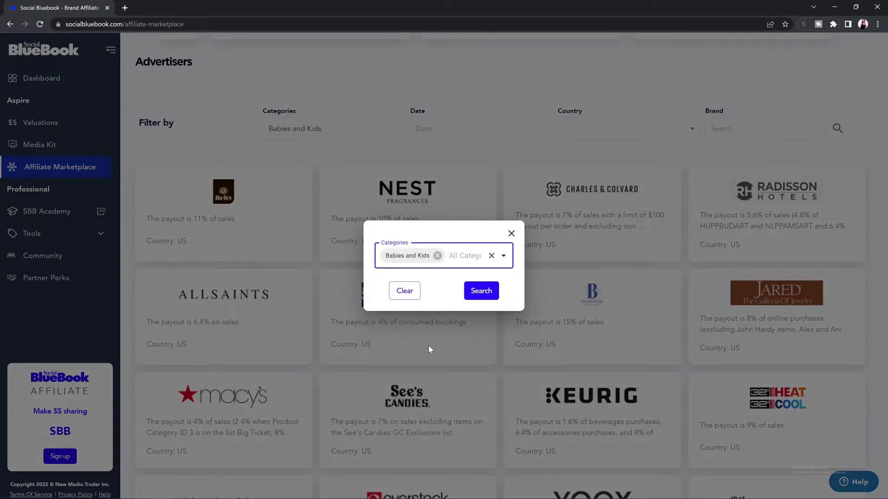
{"action": "left_click", "coordinate": [465, 256]}
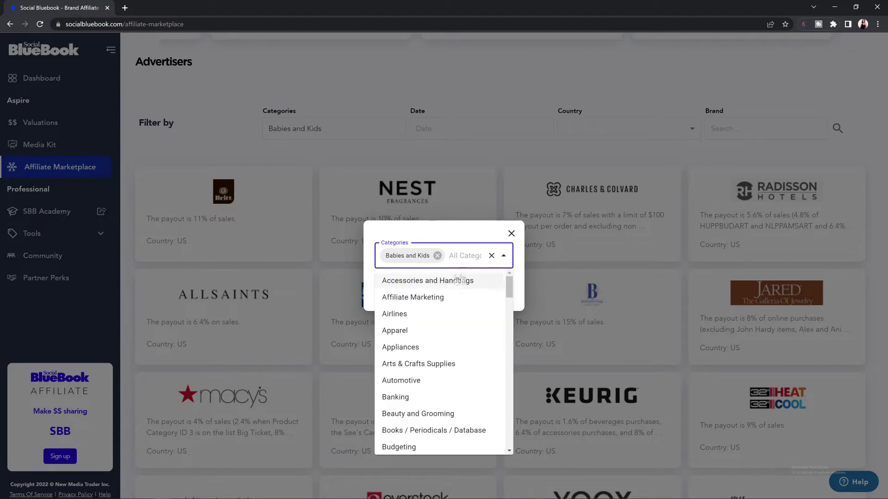
{"action": "left_click", "coordinate": [428, 407]}
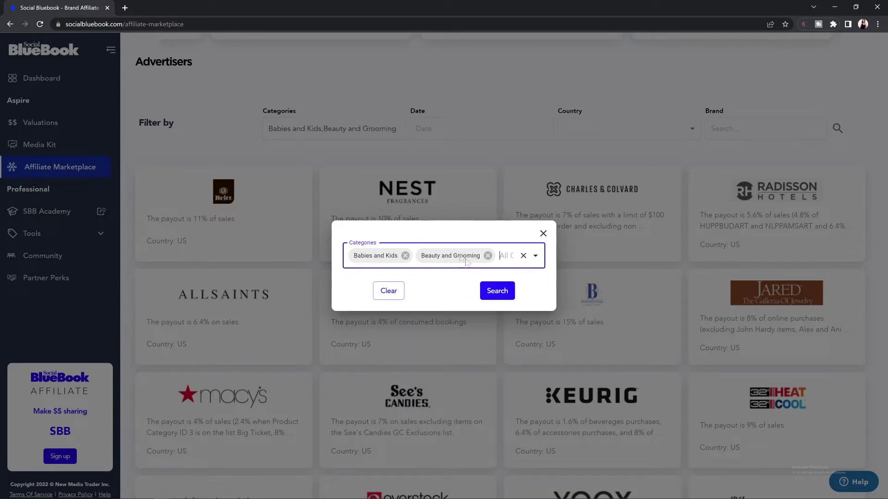
{"action": "left_click", "coordinate": [491, 294]}
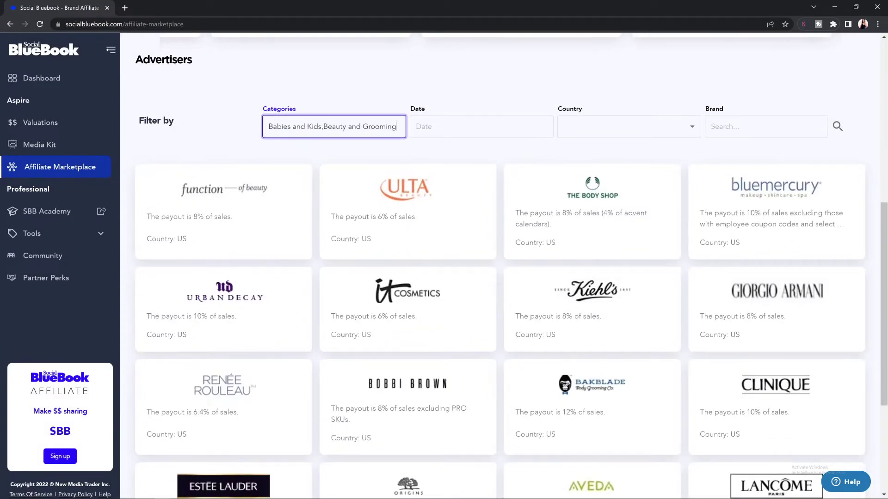
Apply a date filter from 12/05/2022 to 12/23/2022 to the advertiser list
{"action": "left_click", "coordinate": [426, 126]}
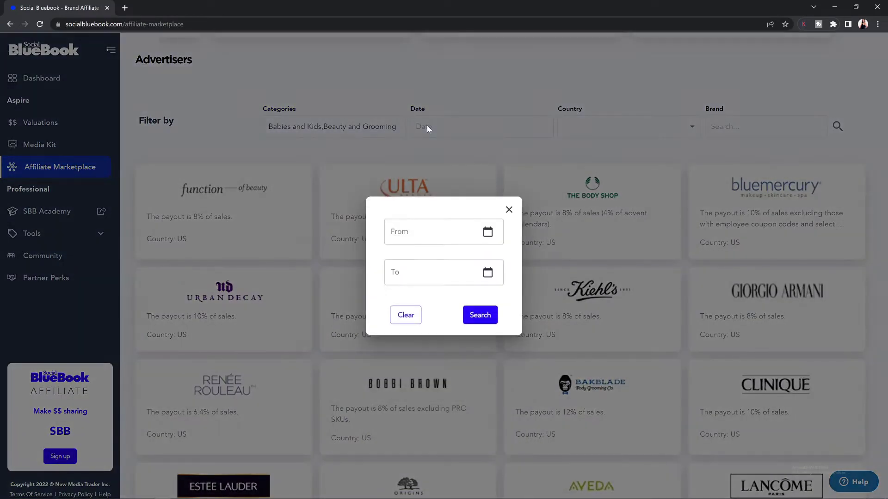
{"action": "left_click", "coordinate": [487, 232]}
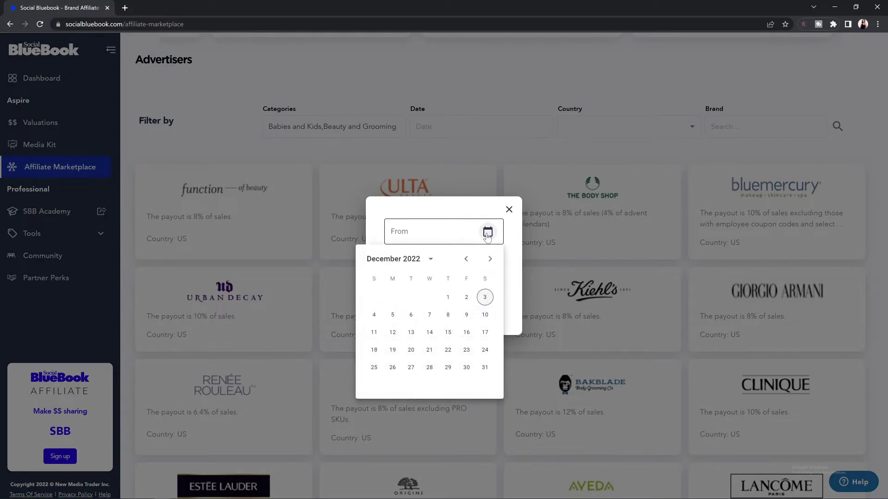
{"action": "left_click", "coordinate": [392, 315]}
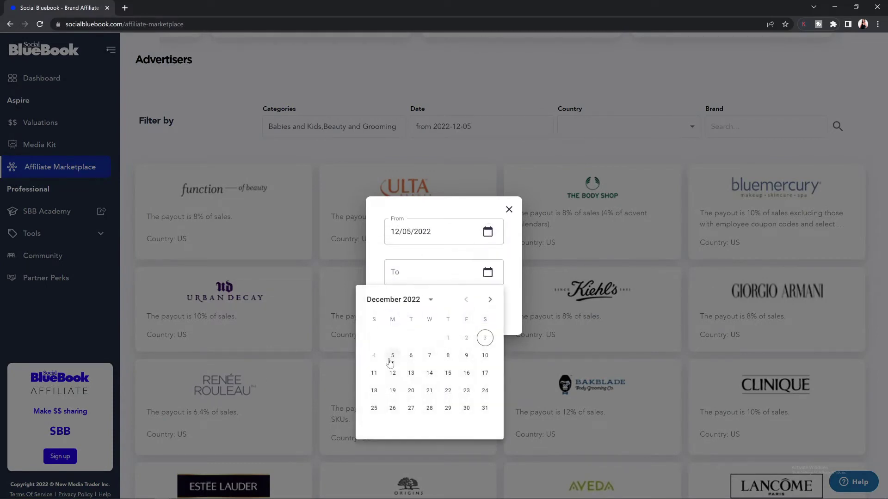
{"action": "left_click", "coordinate": [466, 391]}
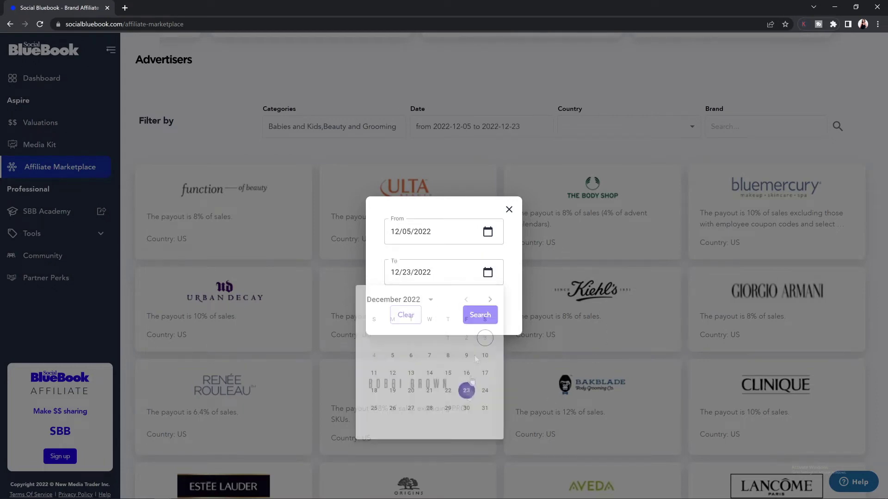
{"action": "left_click", "coordinate": [472, 316]}
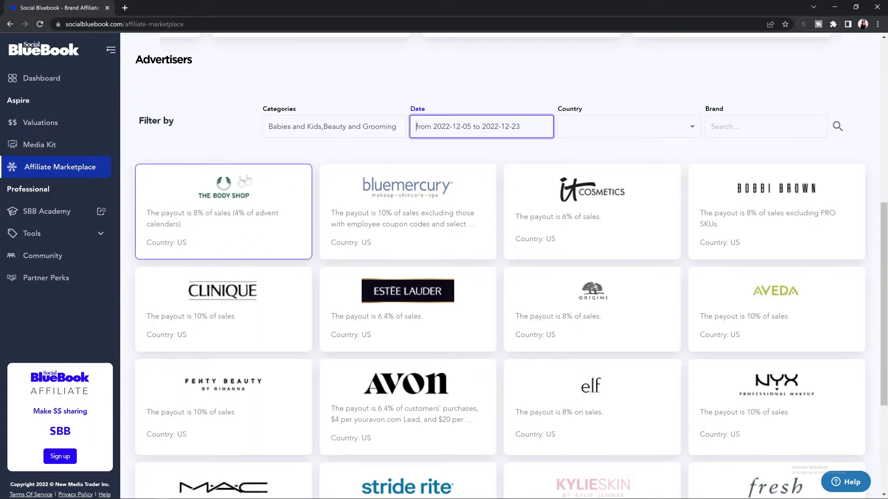
{"action": "key", "text": "Tab"}
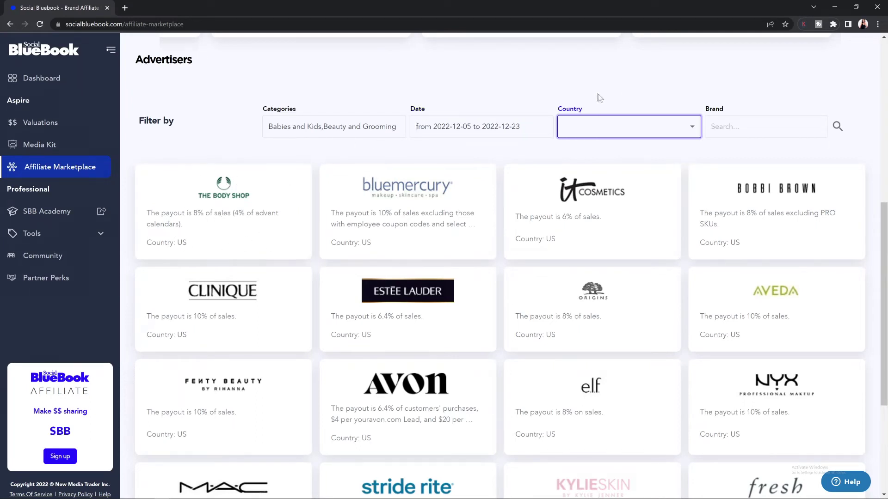
Leave the country filter unset and search advertisers for the brand Hello Fresh
{"action": "left_click", "coordinate": [691, 126]}
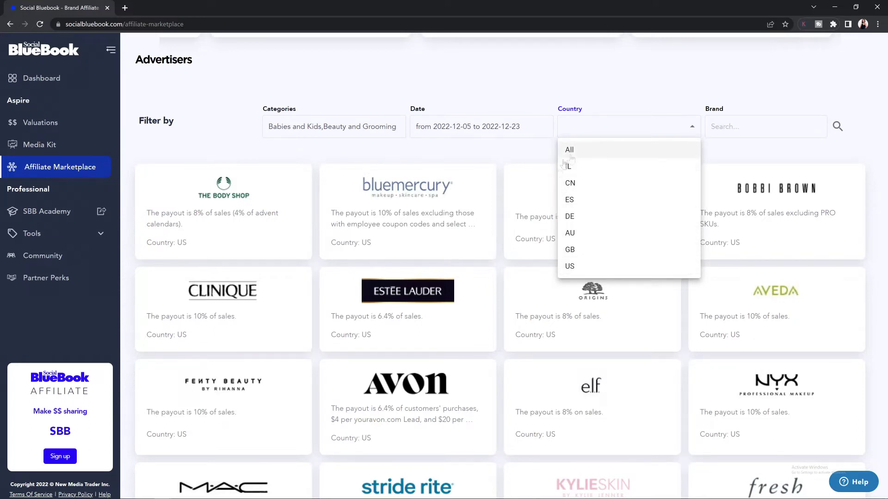
{"action": "left_click", "coordinate": [513, 396]}
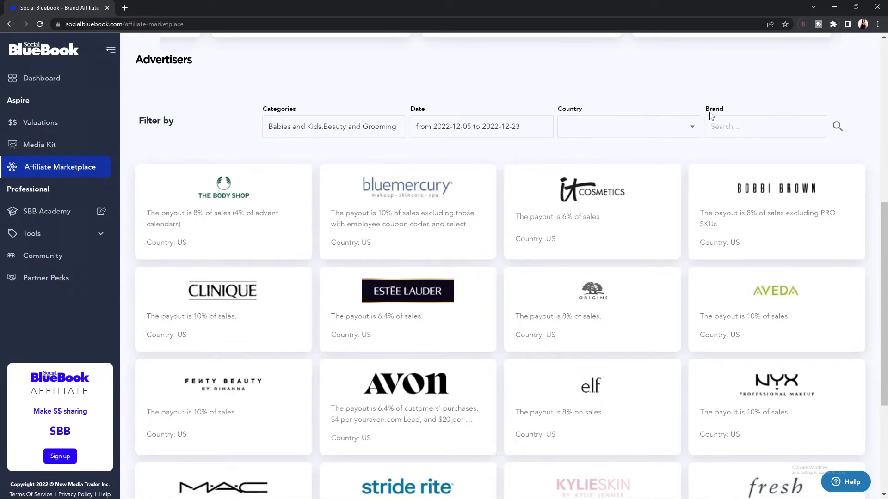
{"action": "left_click", "coordinate": [731, 132]}
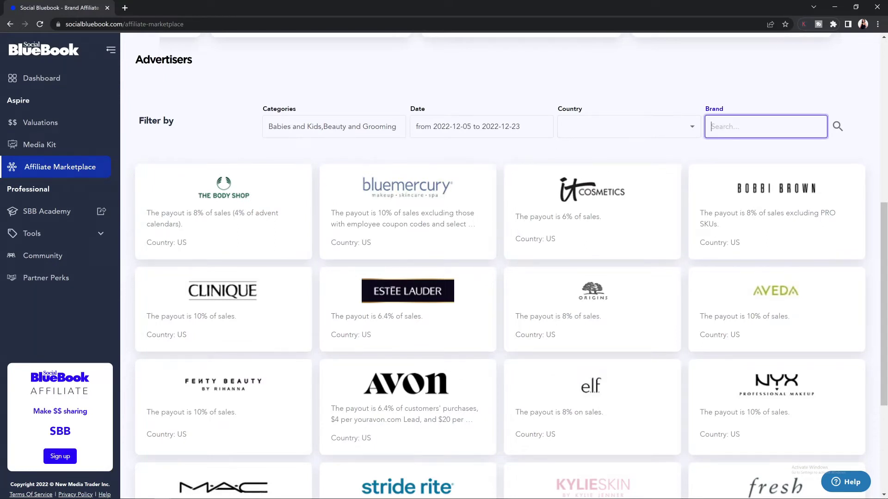
{"action": "type", "text": "Hello Fresh"}
{"action": "key", "text": "Return"}
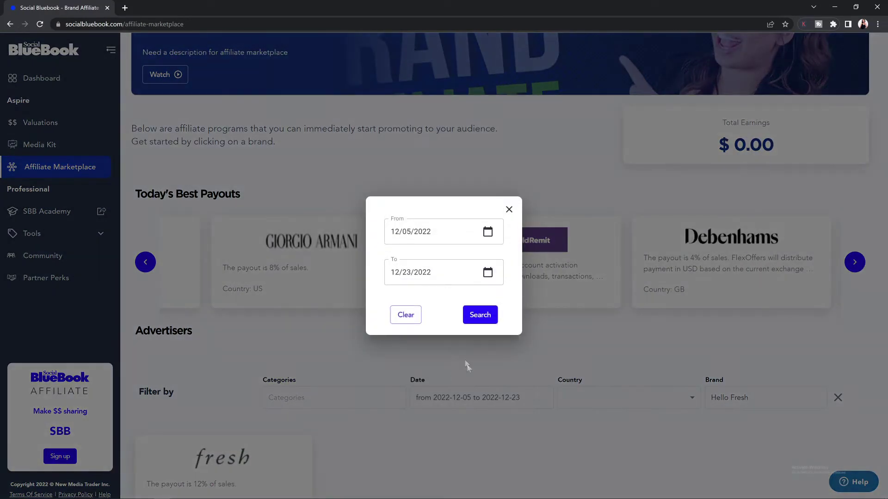
Clear the date range filter and open the Hello Fresh advertiser details
{"action": "left_click", "coordinate": [405, 314]}
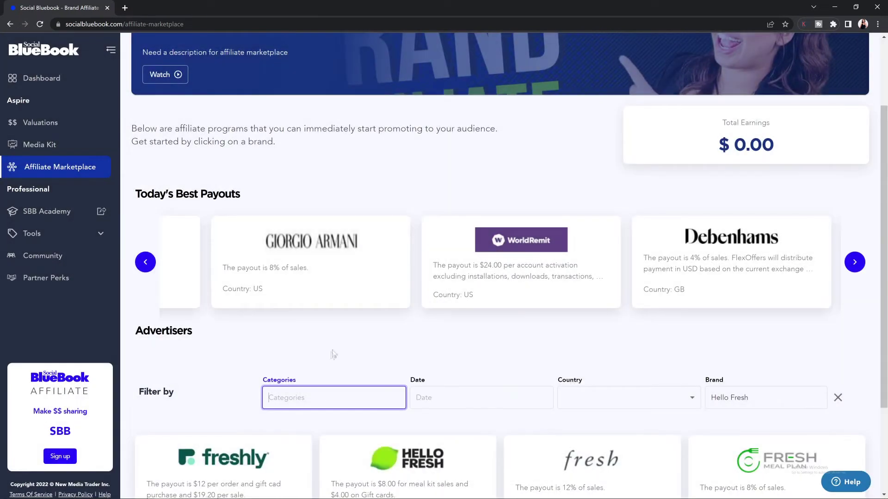
{"action": "scroll", "coordinate": [336, 350], "scroll_direction": "down", "scroll_amount": 3}
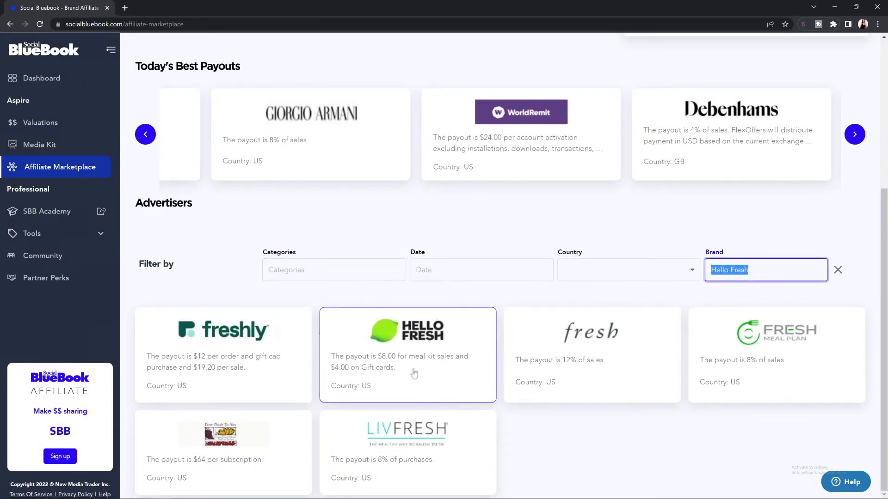
{"action": "left_click", "coordinate": [419, 350]}
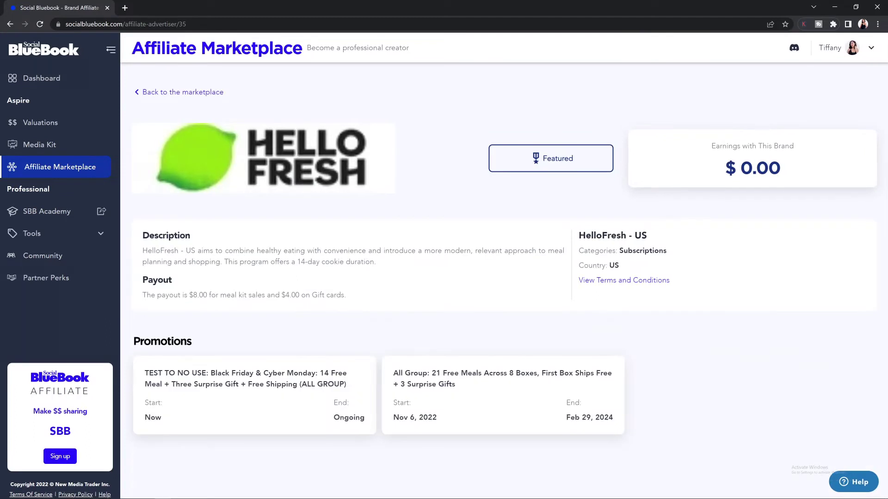
{"action": "left_click_drag", "start_coordinate": [143, 251], "coordinate": [378, 271]}
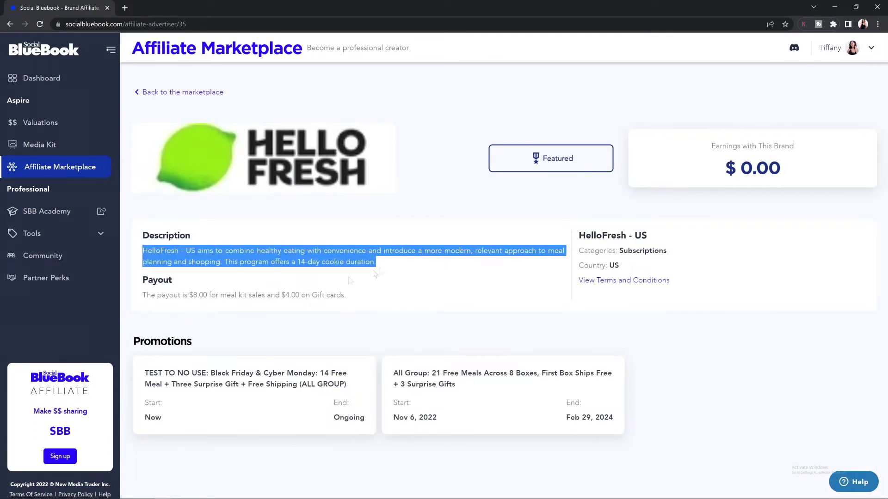
{"action": "left_click_drag", "start_coordinate": [151, 295], "coordinate": [373, 300]}
{"action": "left_click", "coordinate": [583, 281]}
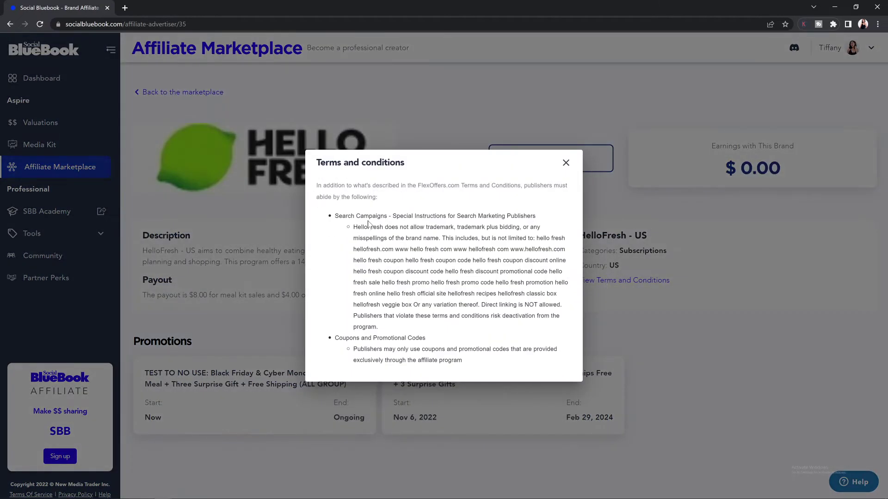
{"action": "left_click_drag", "start_coordinate": [364, 217], "coordinate": [490, 316]}
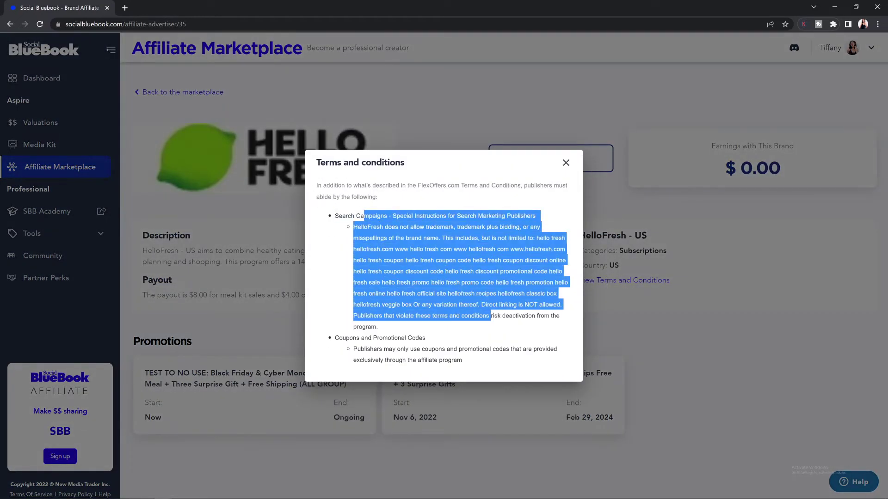
{"action": "left_click", "coordinate": [566, 162]}
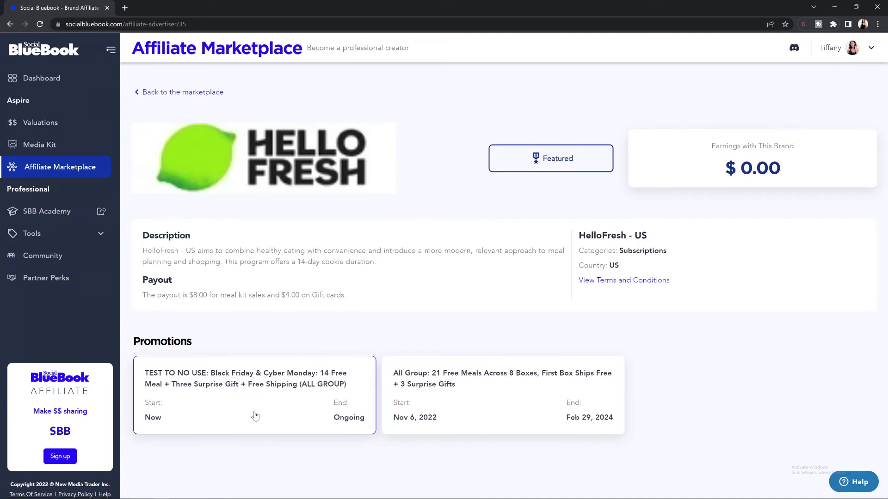
Open the promotion details showing its default affiliate link and Generate Custom Link section
{"action": "left_click", "coordinate": [512, 384]}
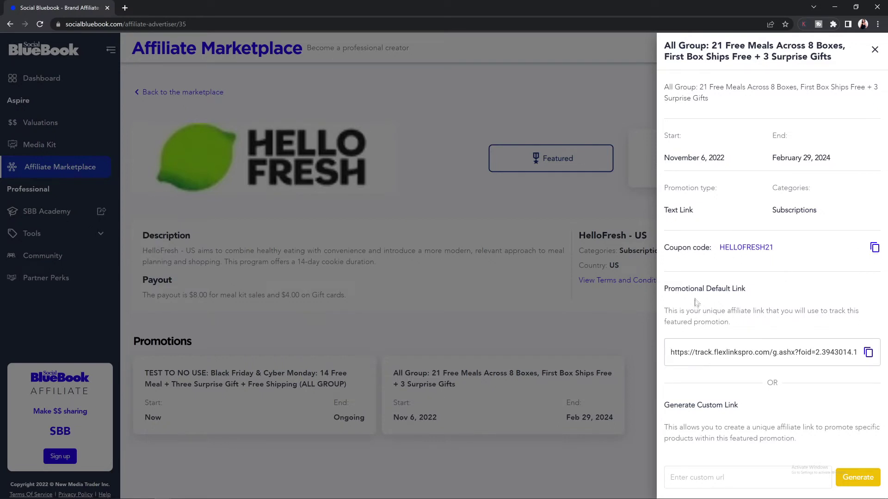
{"action": "left_click", "coordinate": [678, 364]}
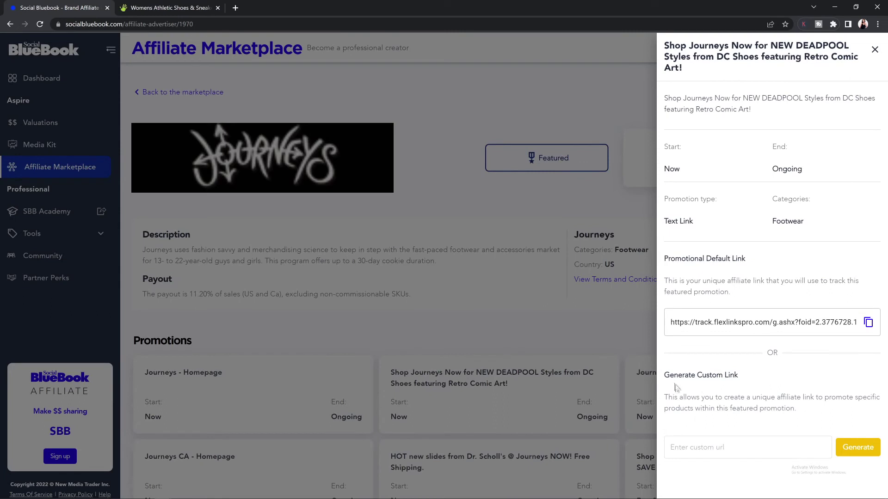
{"action": "left_click_drag", "start_coordinate": [663, 375], "coordinate": [760, 378]}
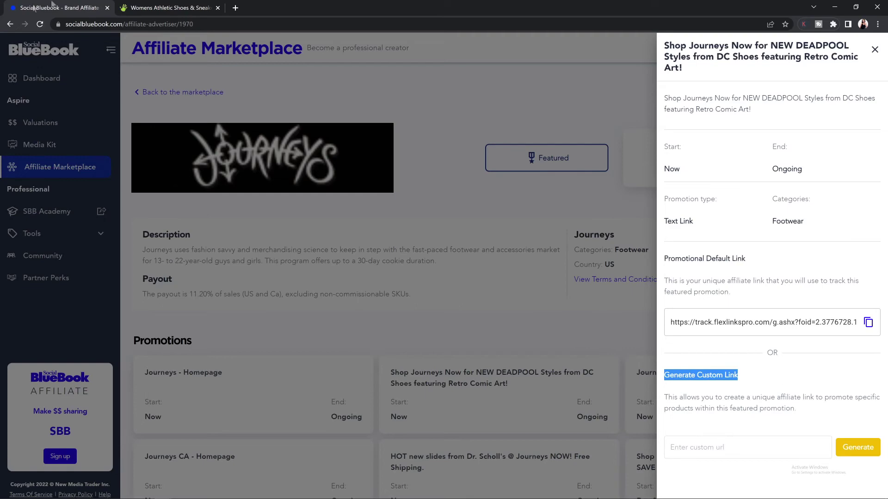
Copy the Vans x One Piece shoe's product address from the Journeys site
{"action": "left_click", "coordinate": [162, 7]}
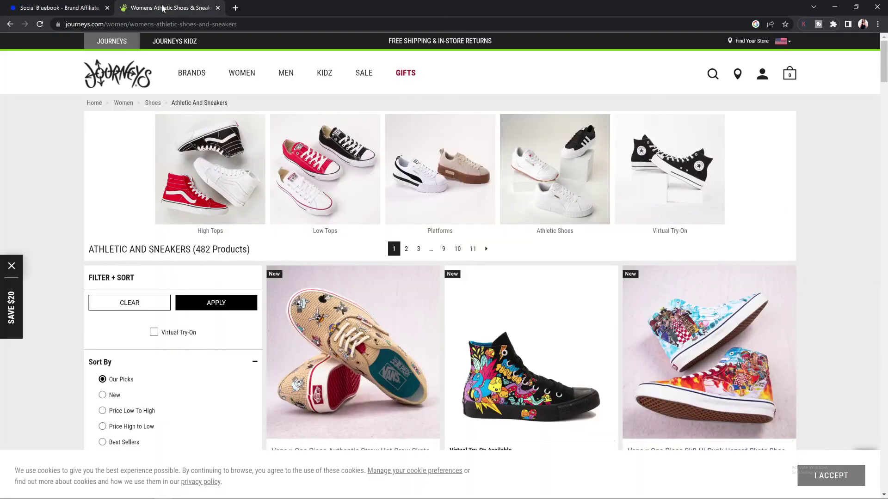
{"action": "left_click", "coordinate": [361, 356]}
{"action": "right_click", "coordinate": [292, 24]}
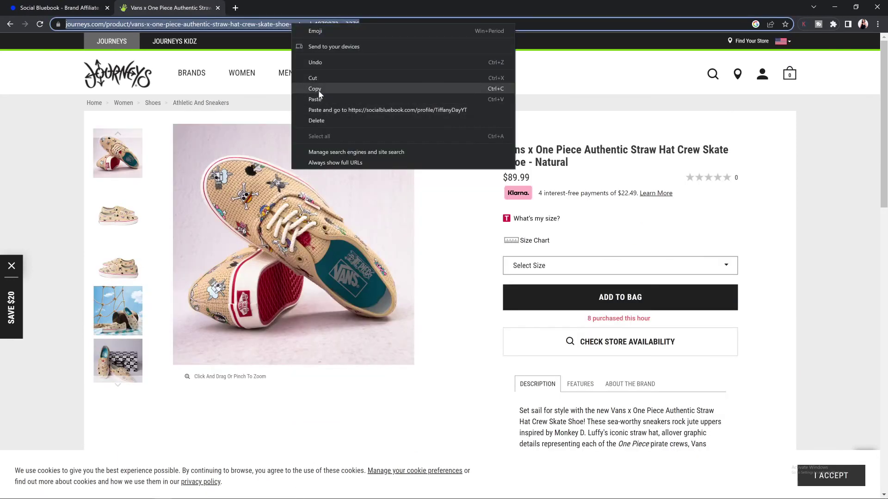
{"action": "left_click", "coordinate": [318, 90]}
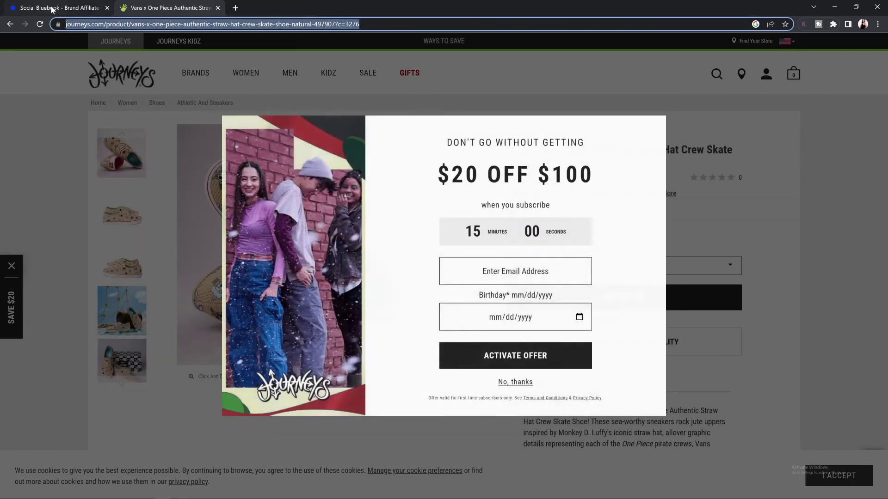
{"action": "left_click", "coordinate": [52, 8]}
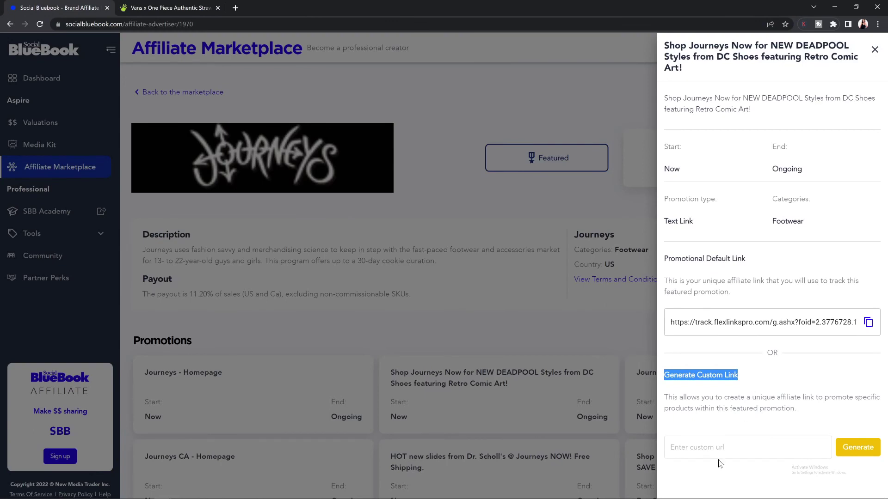
Generate and copy a custom tracking link from the pasted Vans product address, then go back
{"action": "right_click", "coordinate": [675, 448]}
{"action": "left_click", "coordinate": [740, 386]}
{"action": "left_click", "coordinate": [857, 448]}
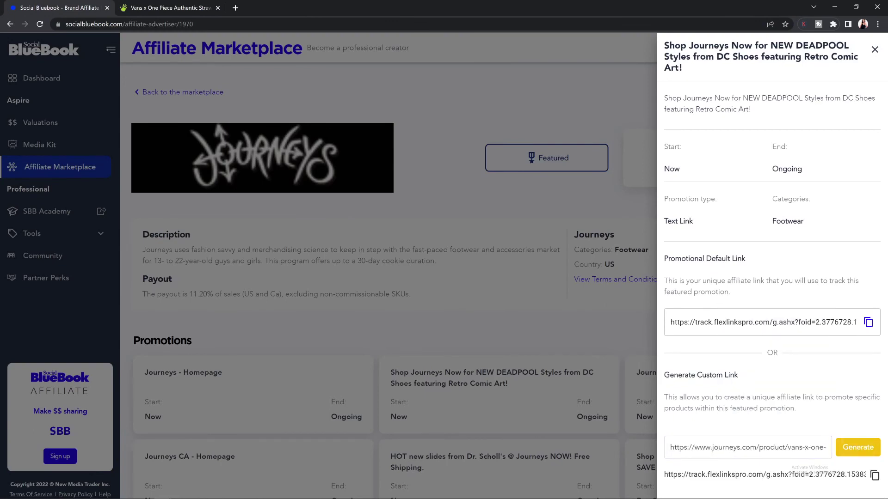
{"action": "left_click_drag", "start_coordinate": [664, 475], "coordinate": [858, 475]}
{"action": "key", "text": "ctrl+c"}
{"action": "left_click", "coordinate": [866, 476]}
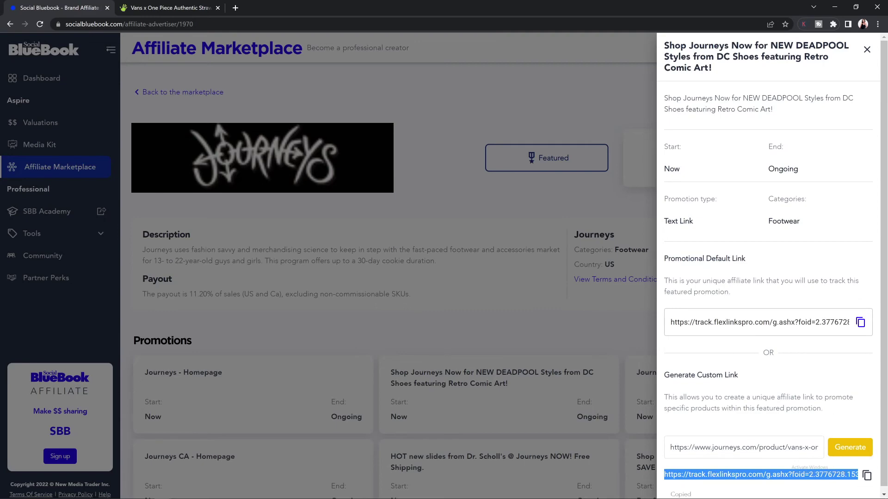
{"action": "key", "text": "alt+Left"}
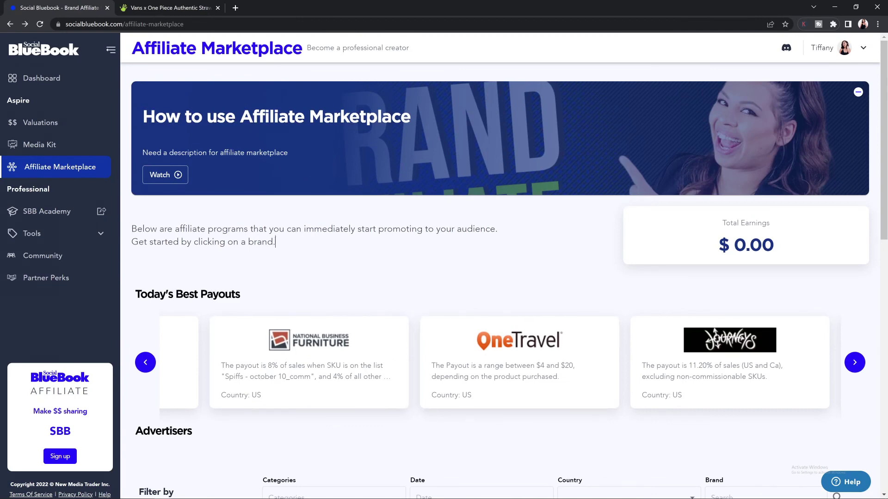
{"action": "left_click_drag", "start_coordinate": [140, 294], "coordinate": [248, 305]}
{"action": "left_click", "coordinate": [354, 286]}
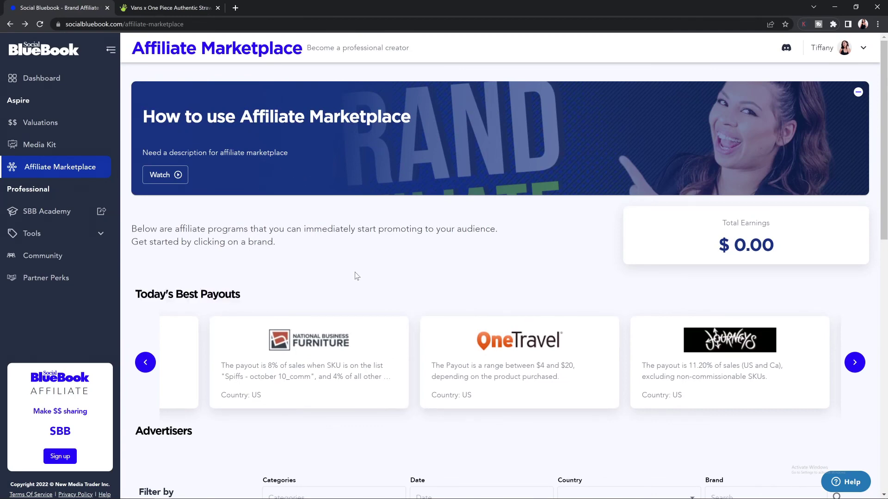